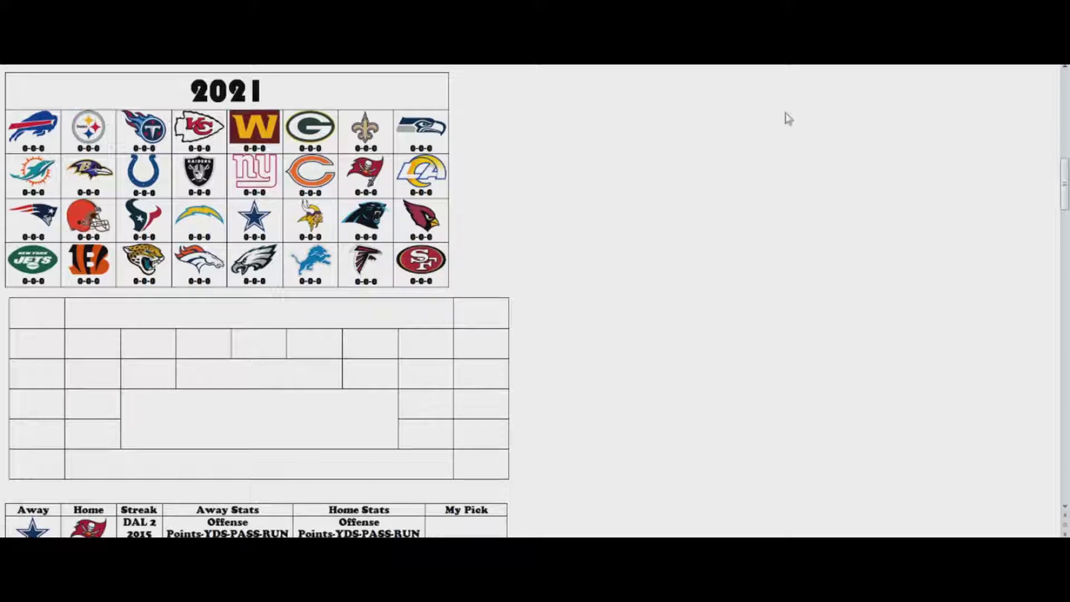
- Look through the blank grid, the matchup table and the weekly records list, returning to the first matchups
scroll(304, 337, down, 3)
scroll(304, 337, down, 4)
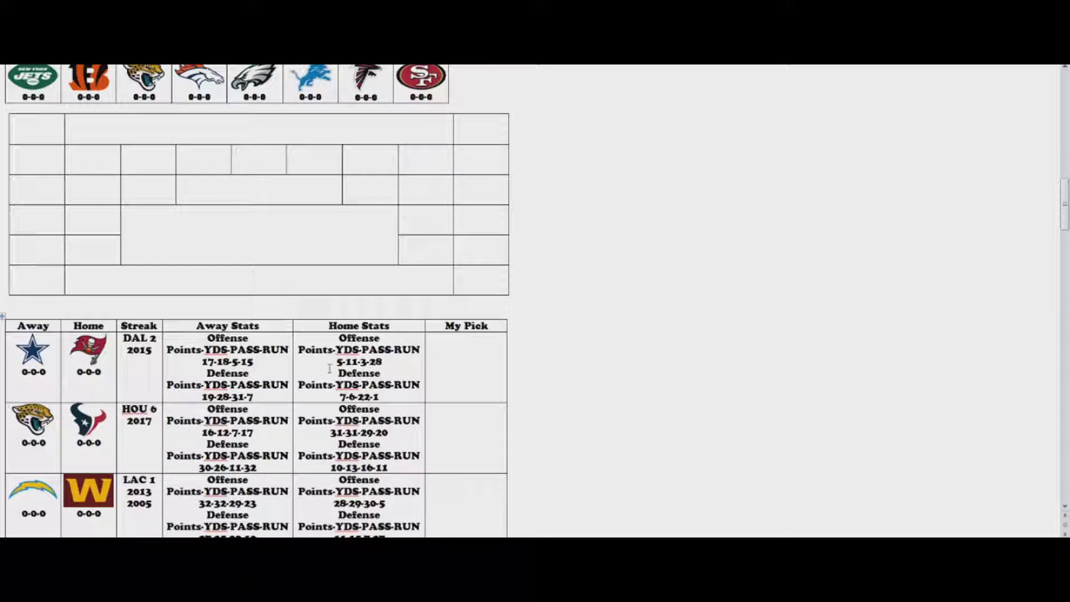
scroll(329, 369, down, 7)
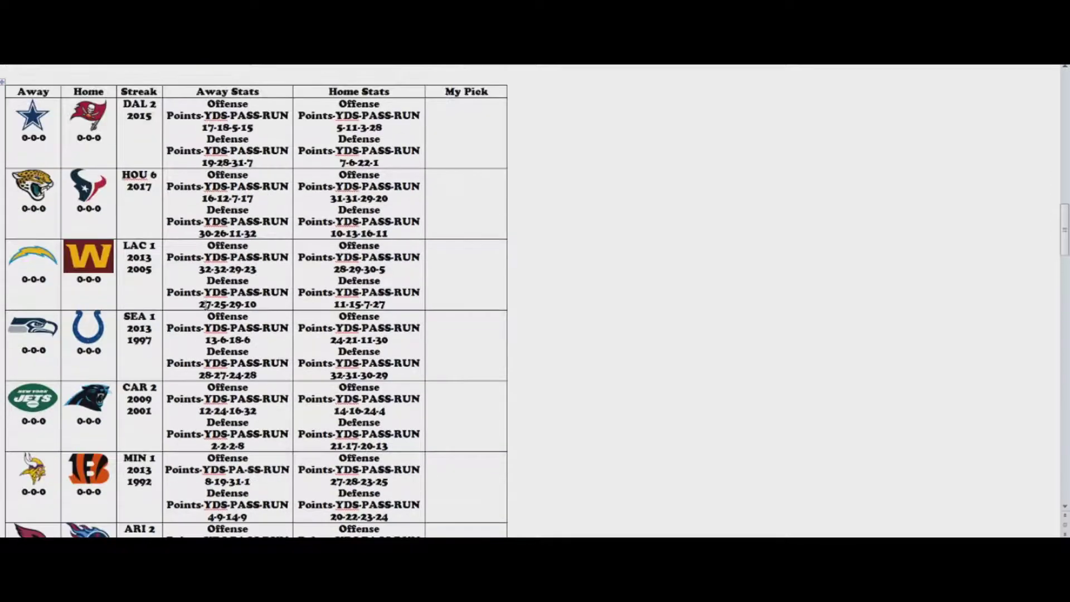
scroll(207, 306, down, 12)
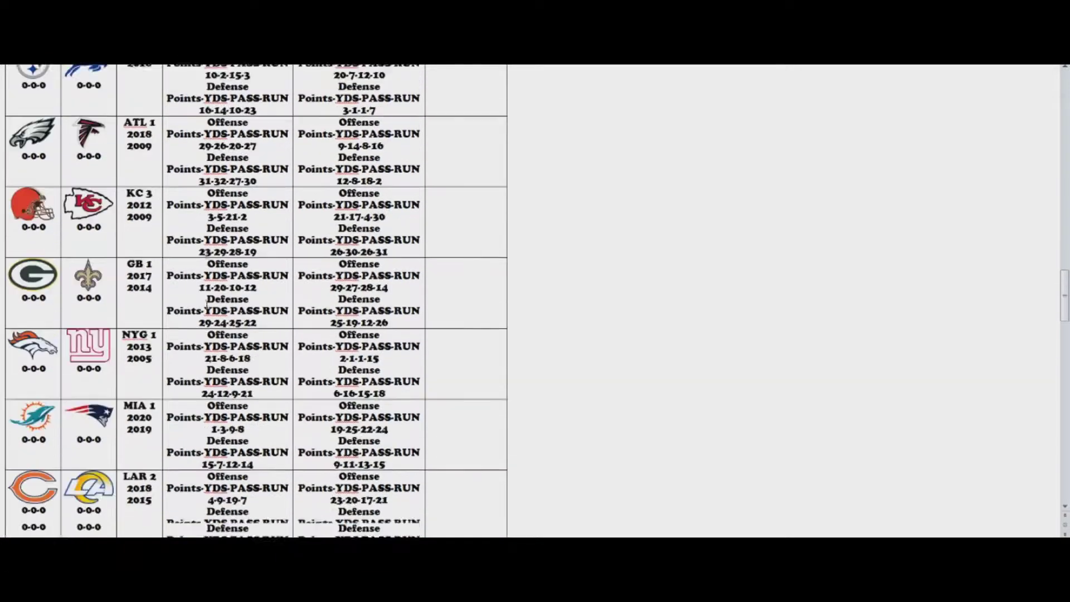
scroll(207, 305, down, 2)
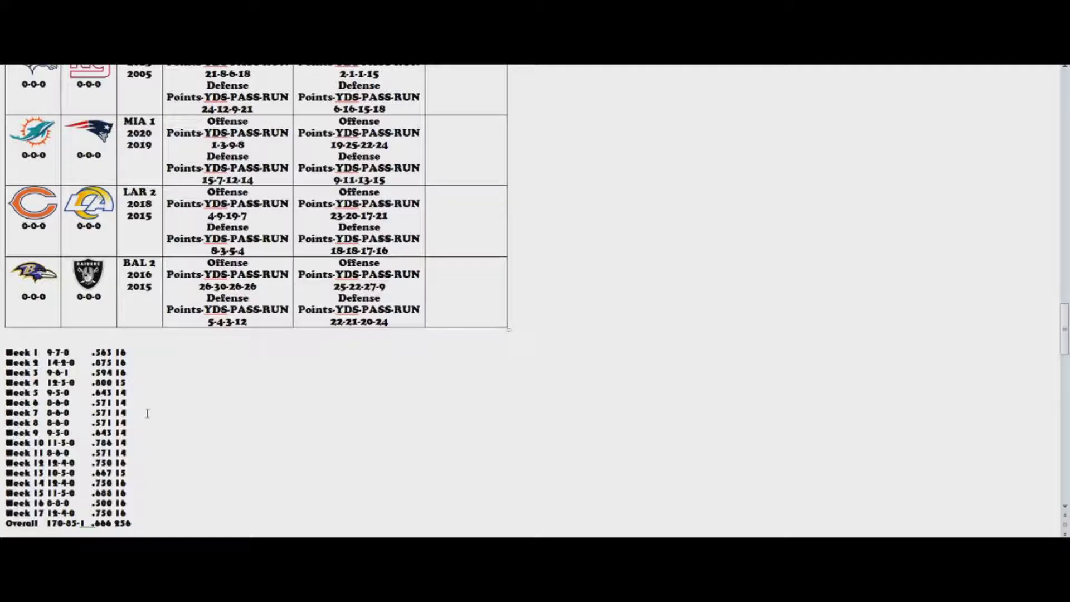
scroll(147, 413, up, 1)
scroll(147, 413, up, 10)
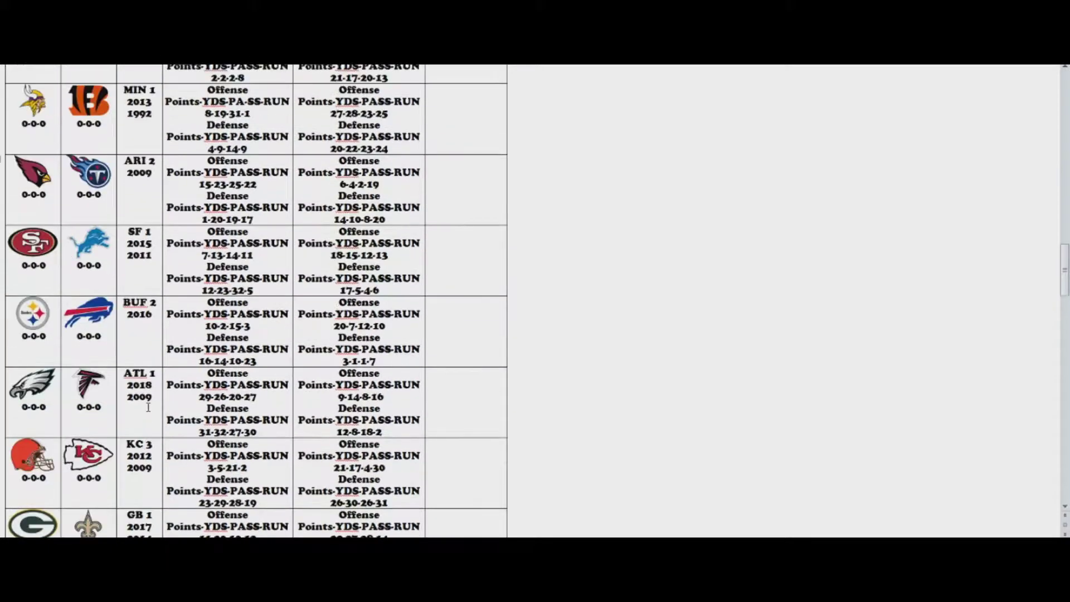
scroll(147, 407, up, 4)
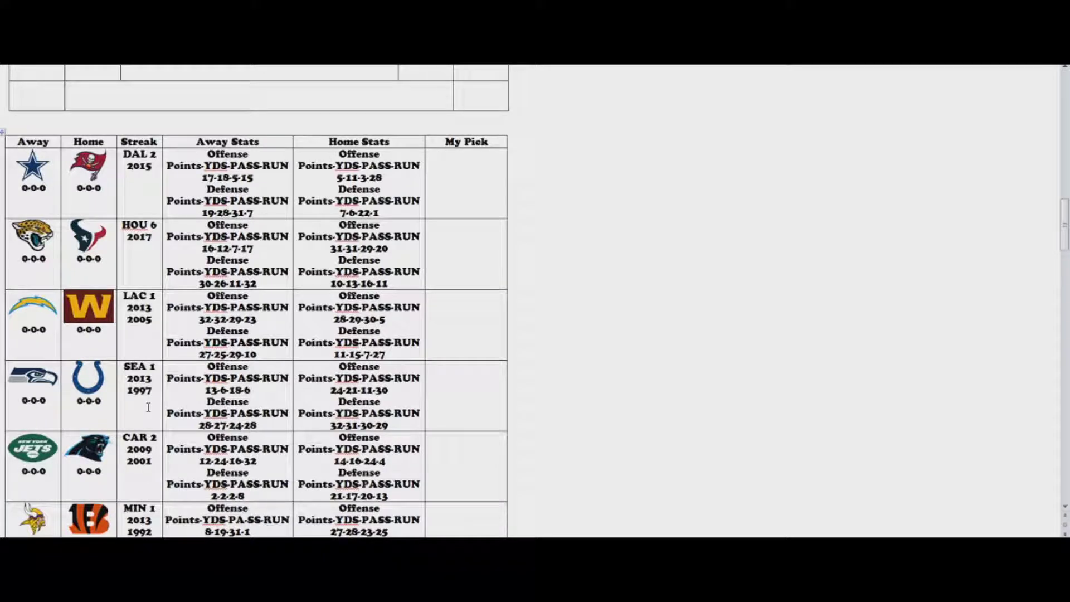
- Copy the Buccaneers logo into the My Pick cell of the Cowboys at Buccaneers row
scroll(148, 406, down, 1)
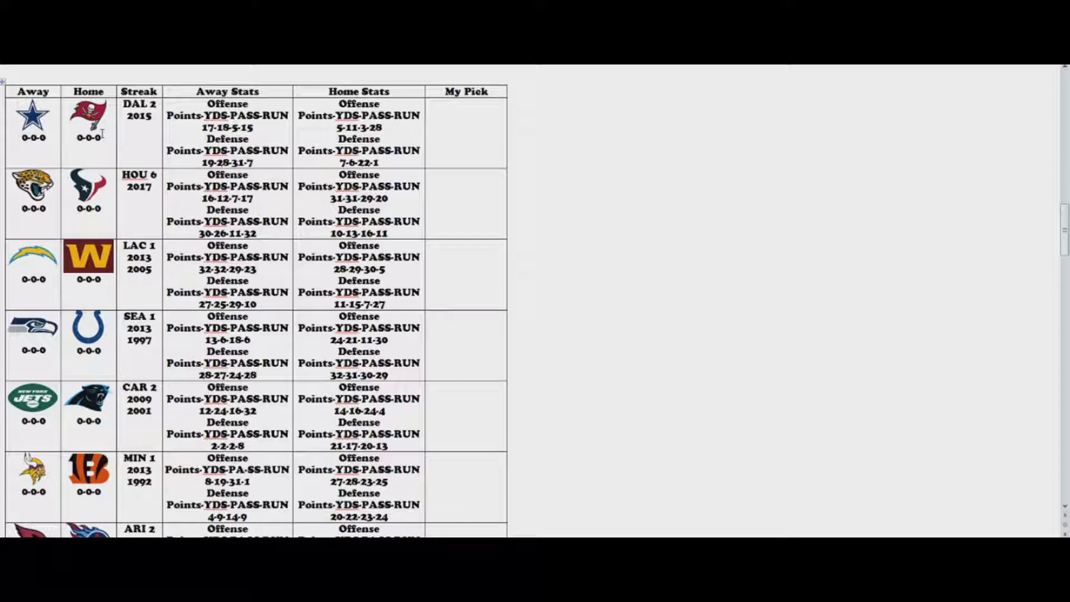
right_click(95, 110)
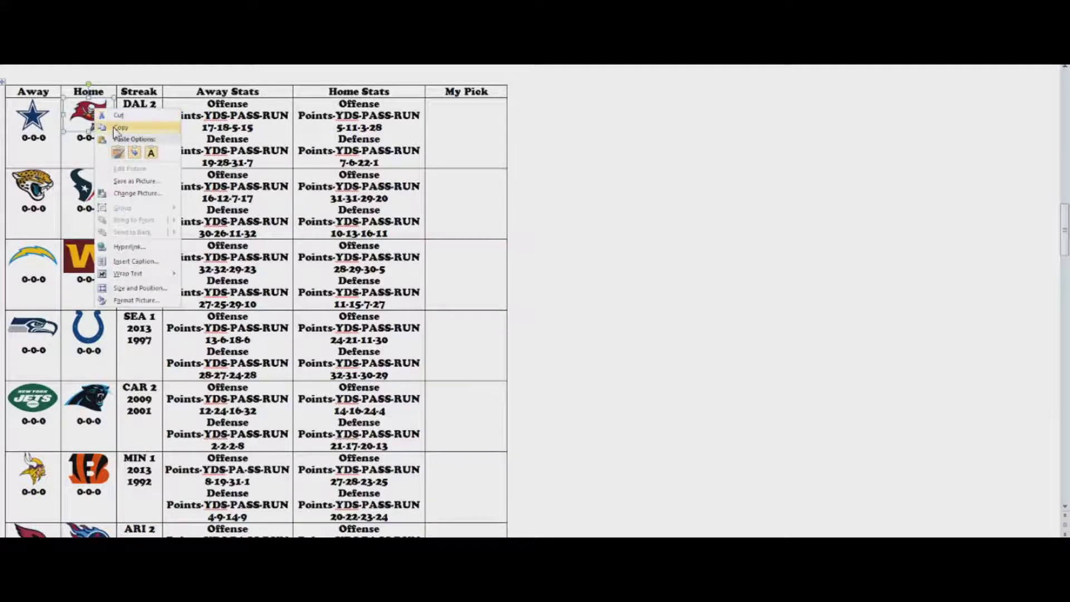
click(118, 128)
click(450, 119)
right_click(455, 123)
click(473, 165)
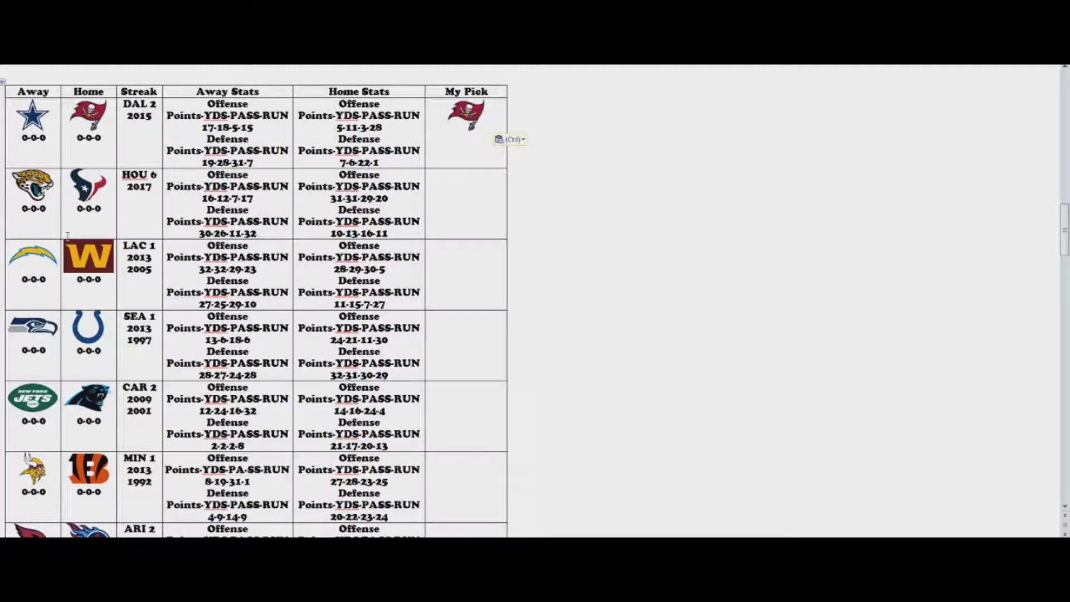
- Copy the Jaguars logo into the My Pick cell of the Jaguars at Texans row
scroll(66, 235, down, 3)
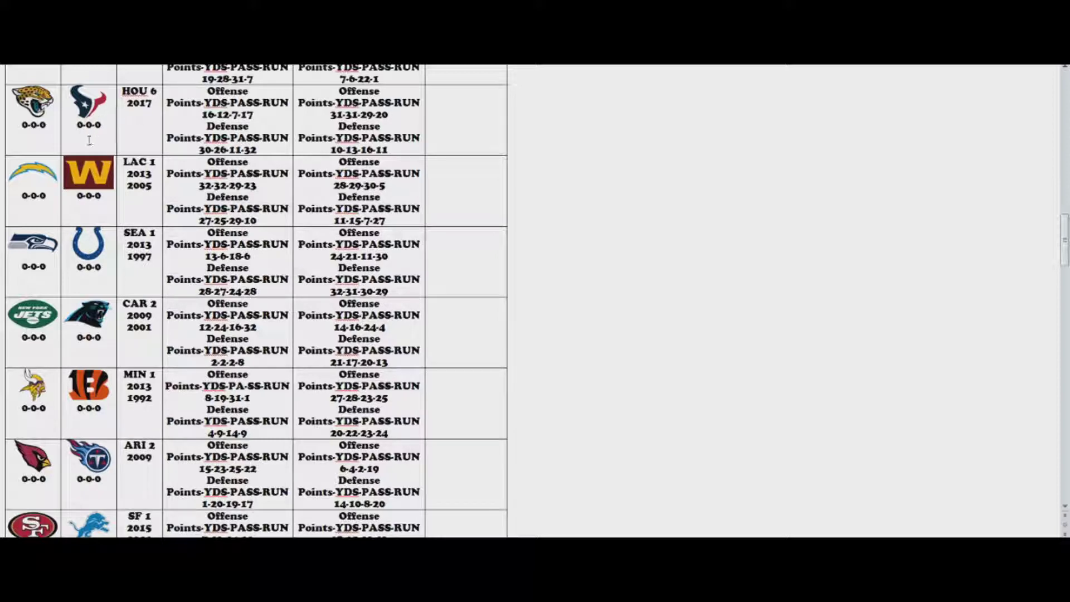
right_click(32, 92)
click(62, 110)
right_click(492, 104)
click(519, 161)
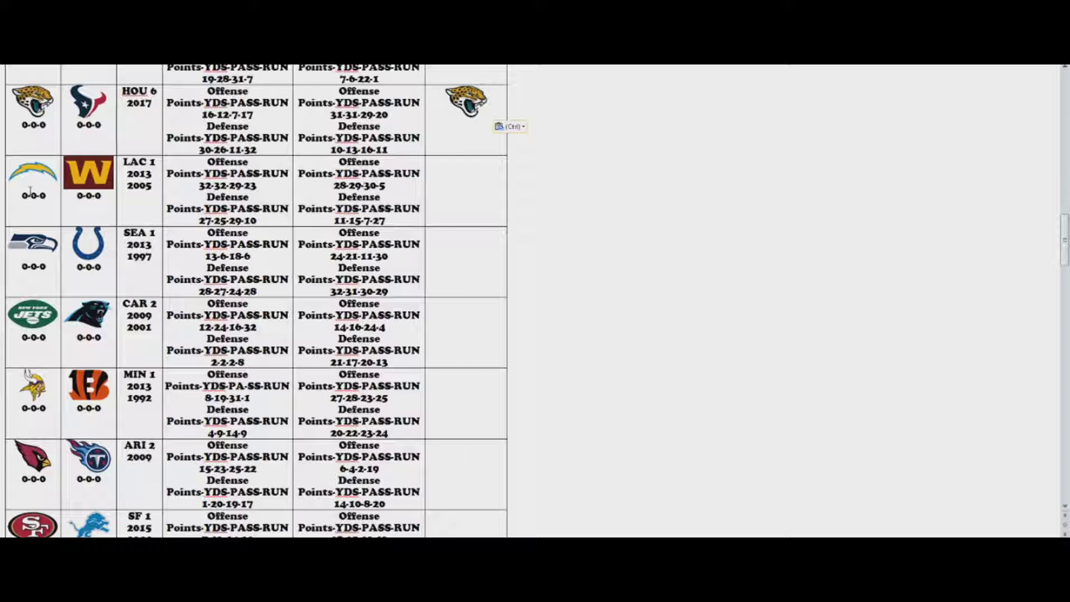
- Copy the Chargers logo into the My Pick cell of the Chargers at Washington row
right_click(48, 177)
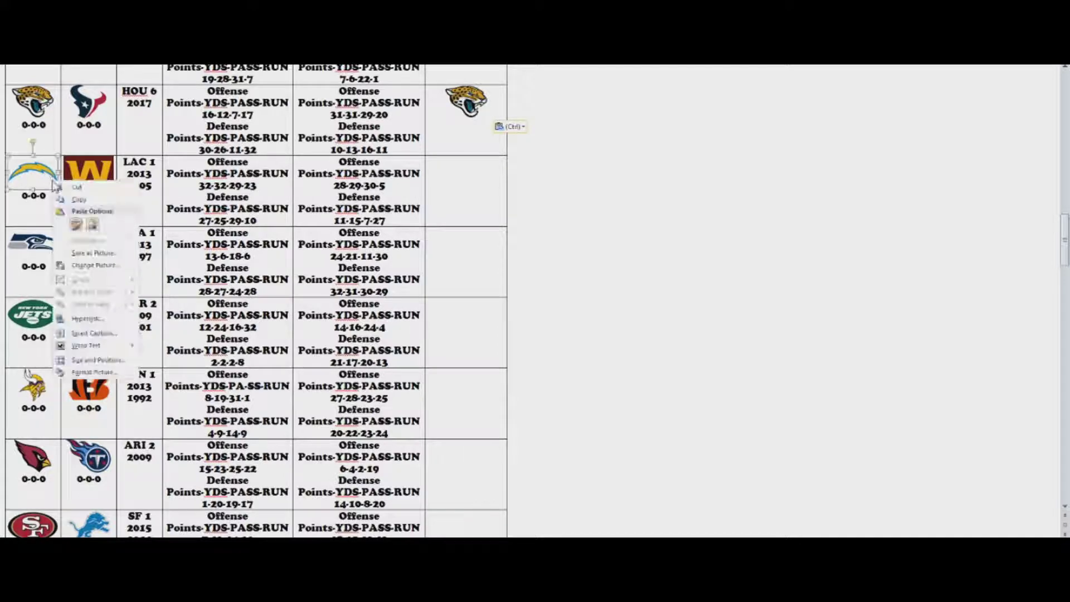
click(65, 199)
right_click(477, 185)
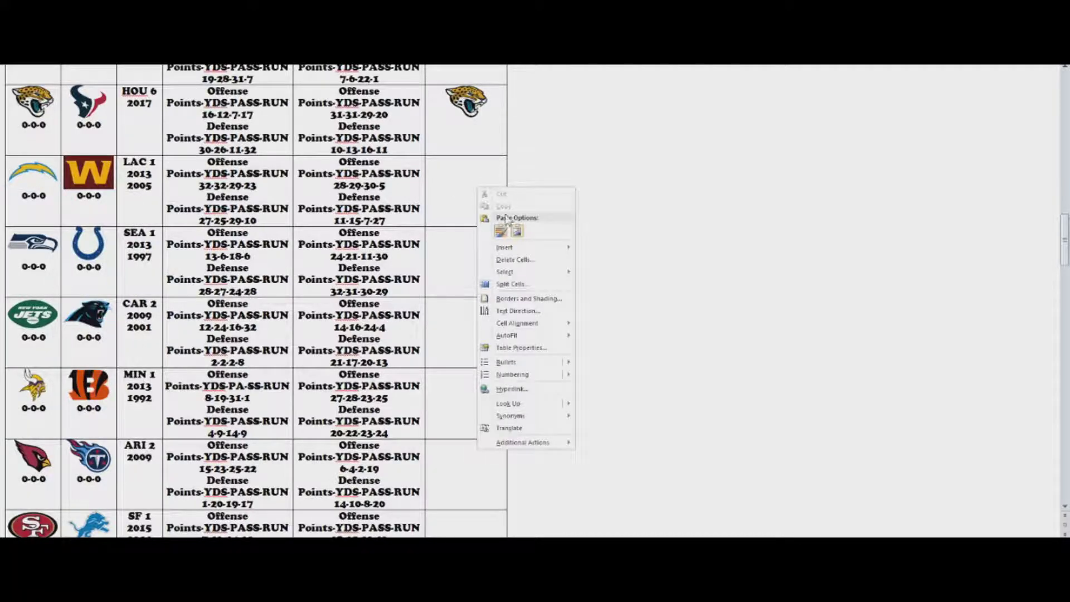
click(503, 227)
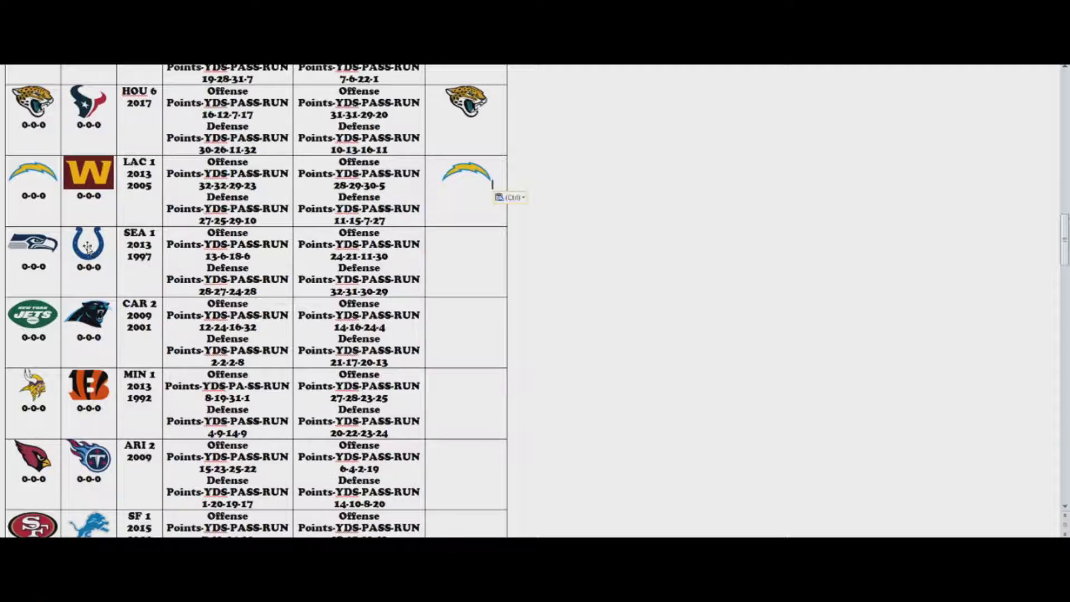
- Copy the Seahawks logo into the My Pick cell of the Seahawks at Colts row
right_click(52, 247)
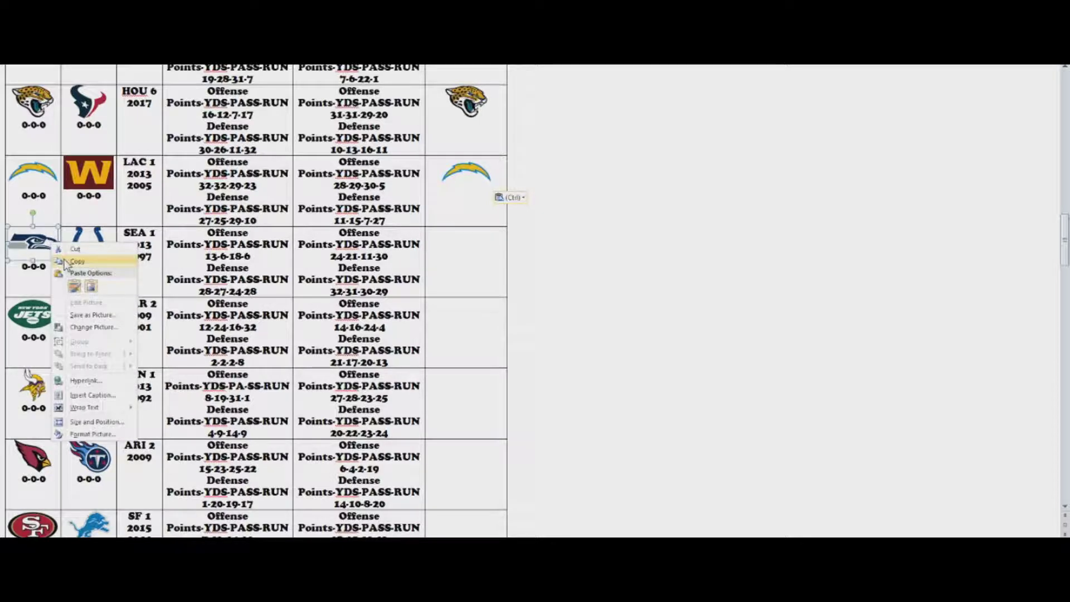
key(Escape)
click(466, 250)
right_click(466, 253)
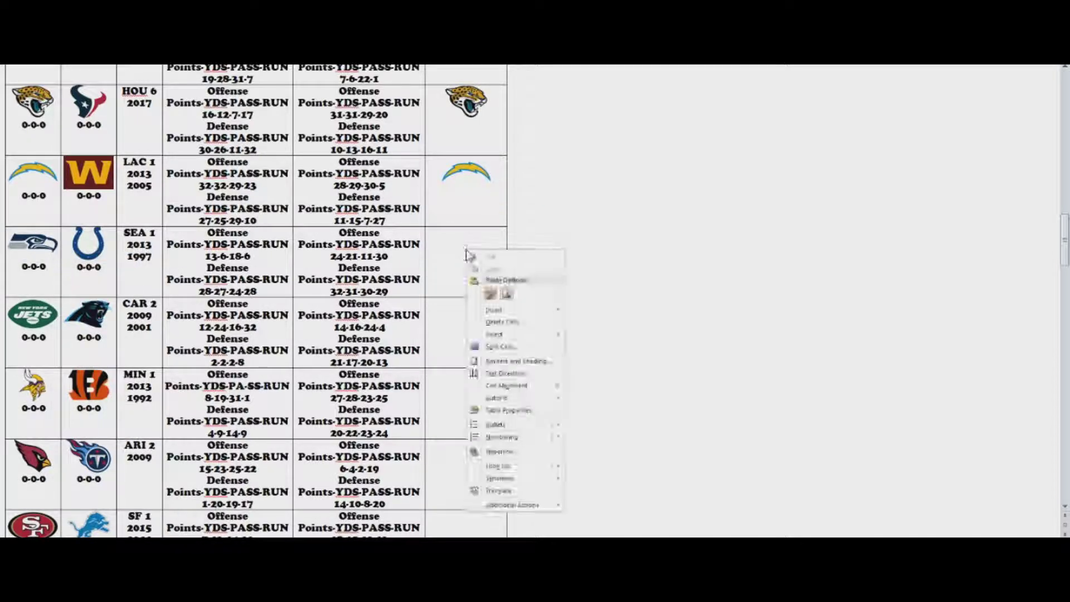
click(490, 294)
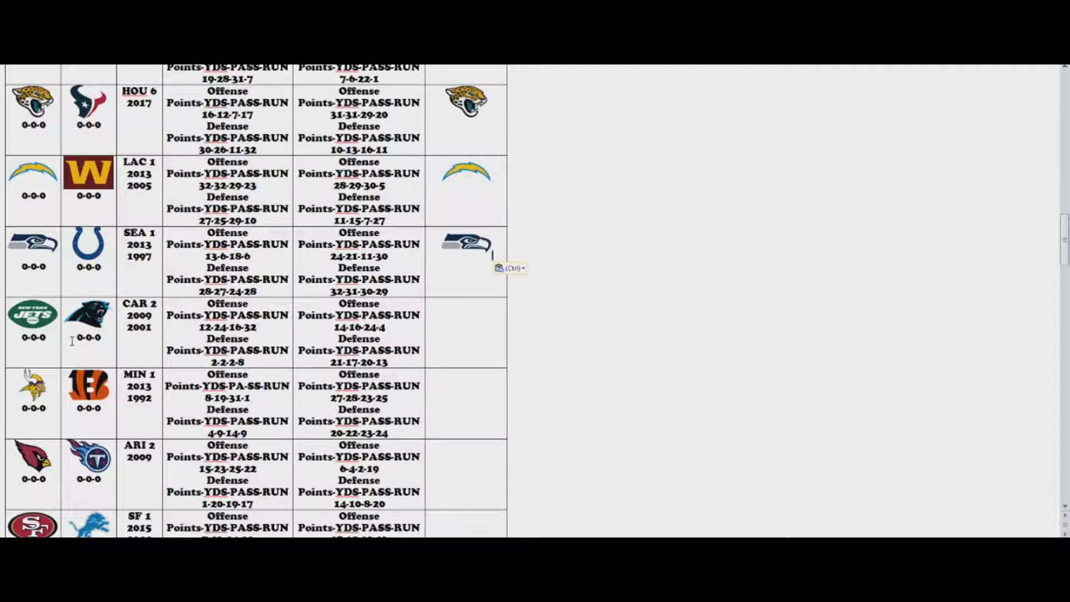
- Copy the Panthers logo into the My Pick cell of the Jets at Panthers row
right_click(89, 317)
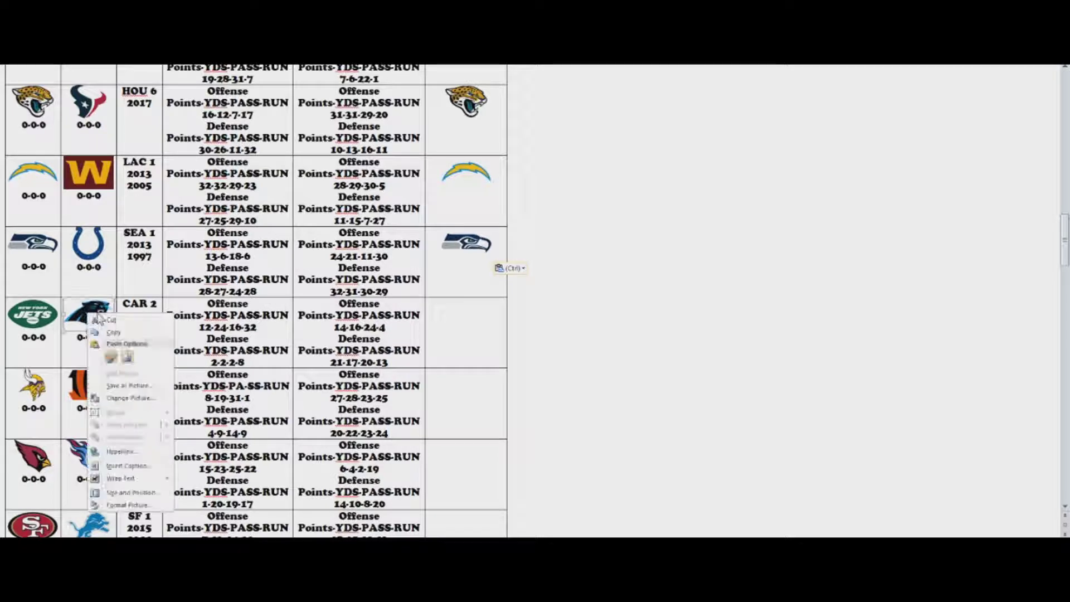
key(Escape)
right_click(480, 327)
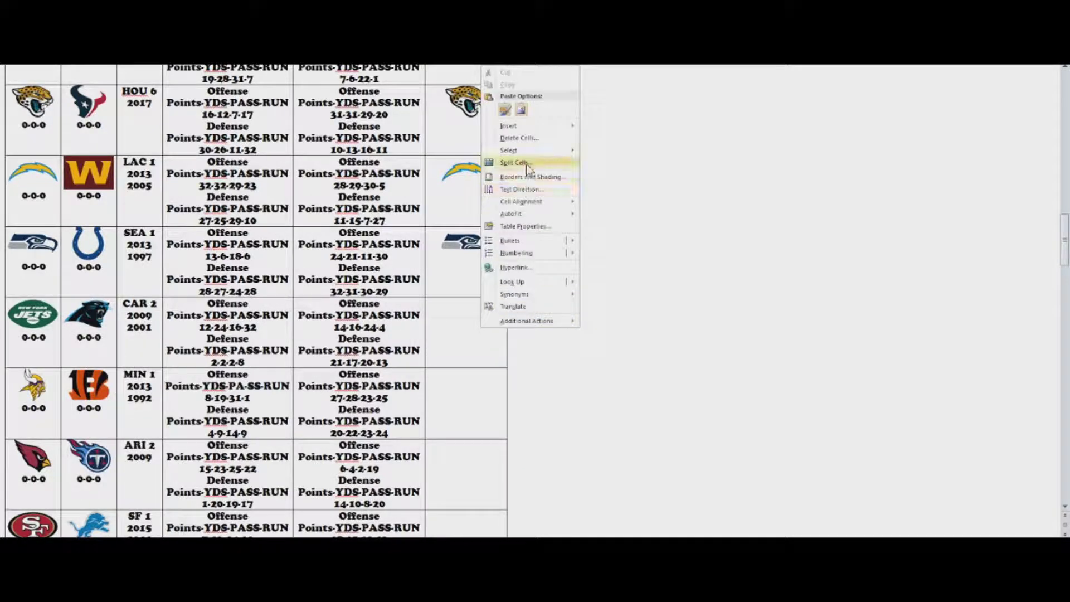
click(502, 109)
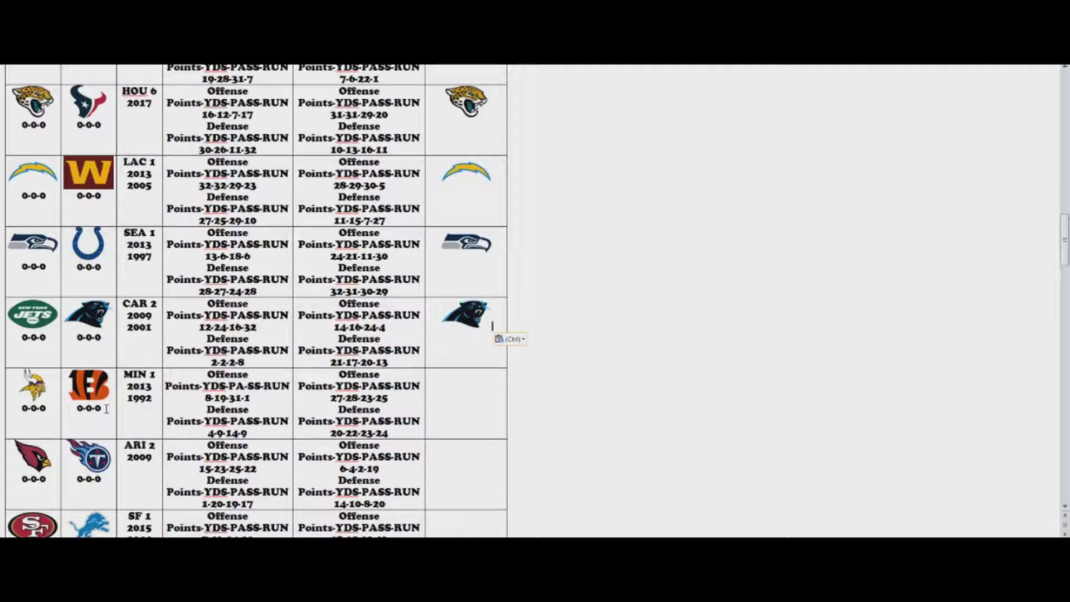
- Copy the Vikings logo into the My Pick cell of the Vikings at Bengals row
right_click(51, 390)
key(Escape)
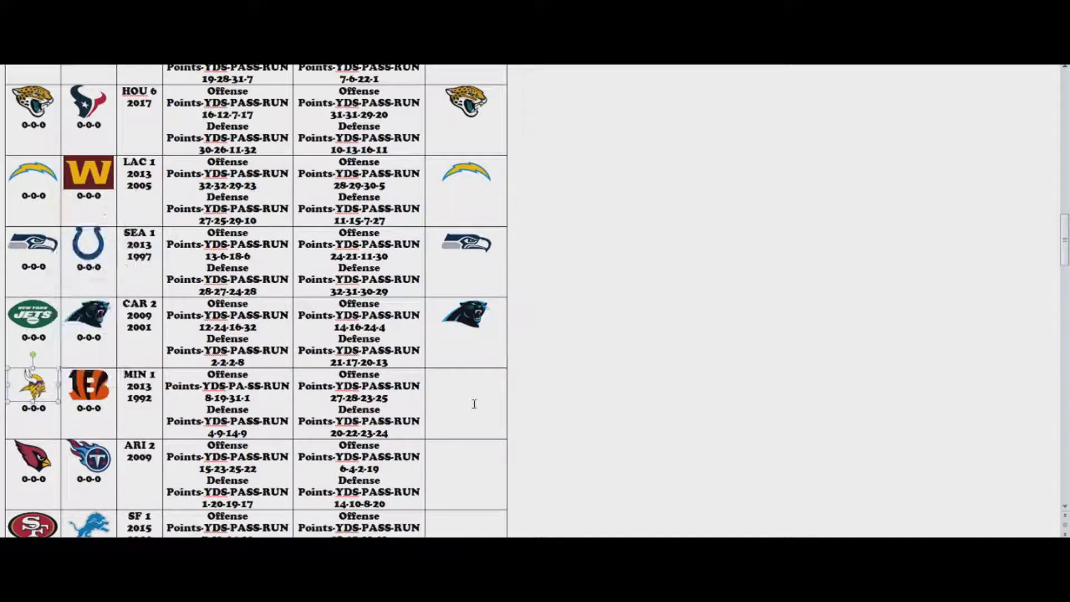
right_click(476, 404)
click(503, 186)
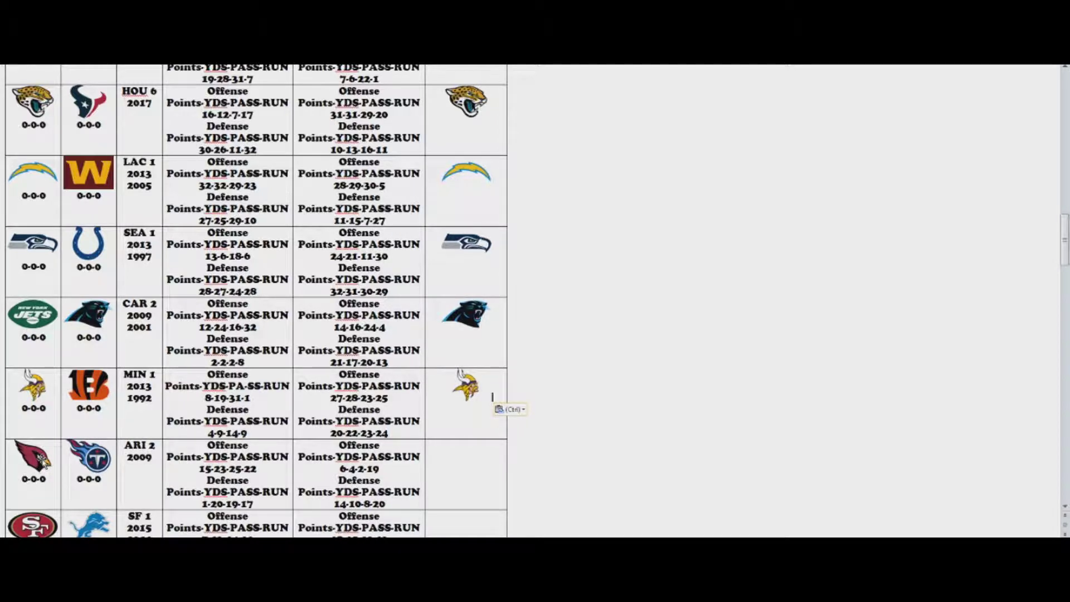
- Copy the Titans logo into the My Pick cell of the Cardinals at Titans row
right_click(77, 460)
key(Escape)
right_click(485, 491)
click(506, 274)
- Copy the 49ers logo into the My Pick cell of the 49ers at Lions row
scroll(509, 270, down, 6)
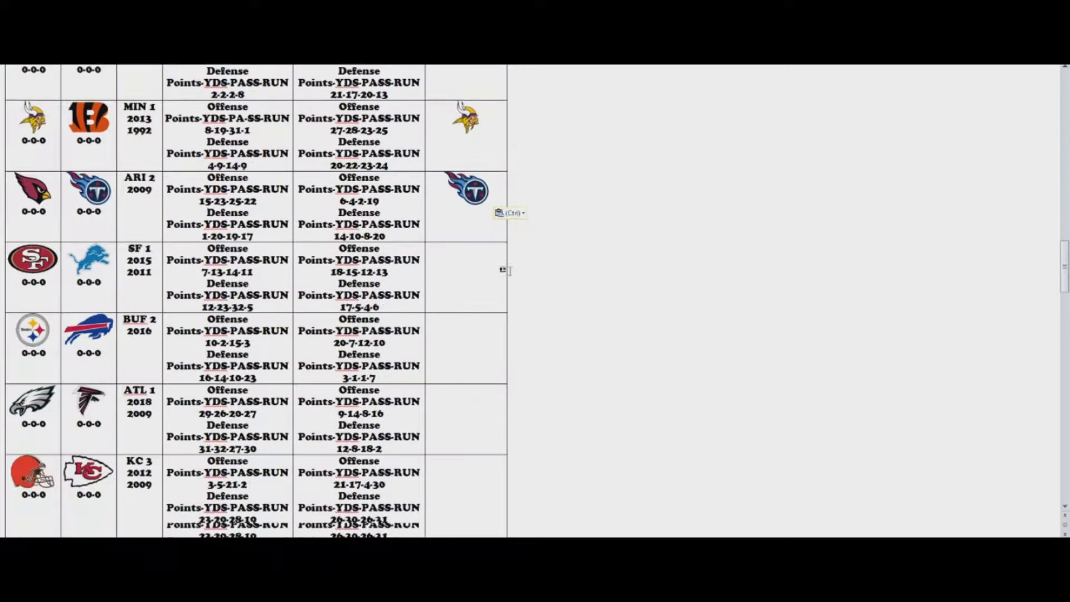
scroll(509, 271, down, 2)
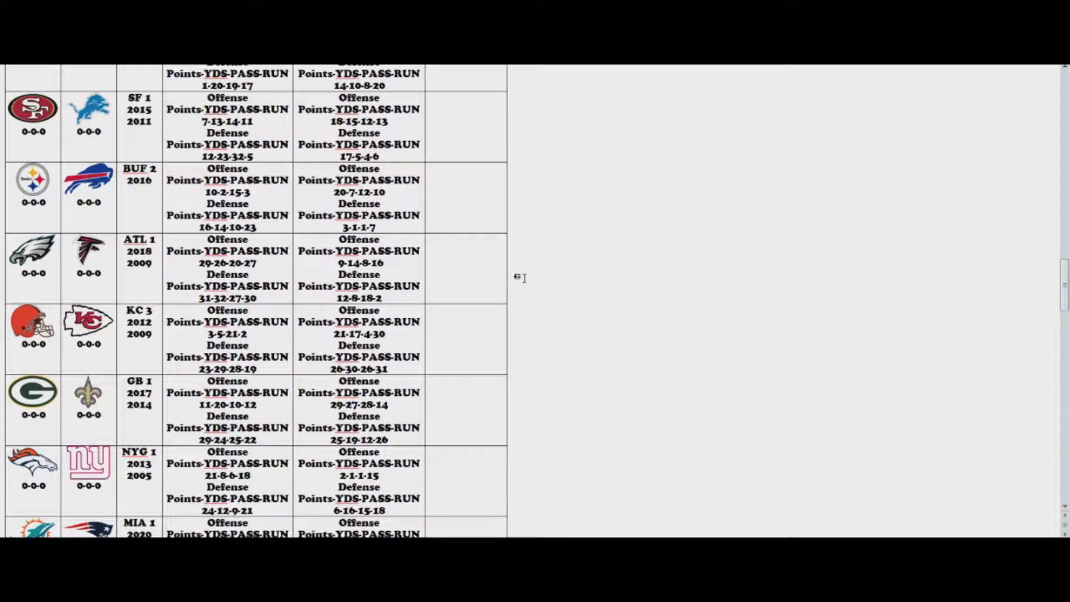
scroll(524, 280, down, 1)
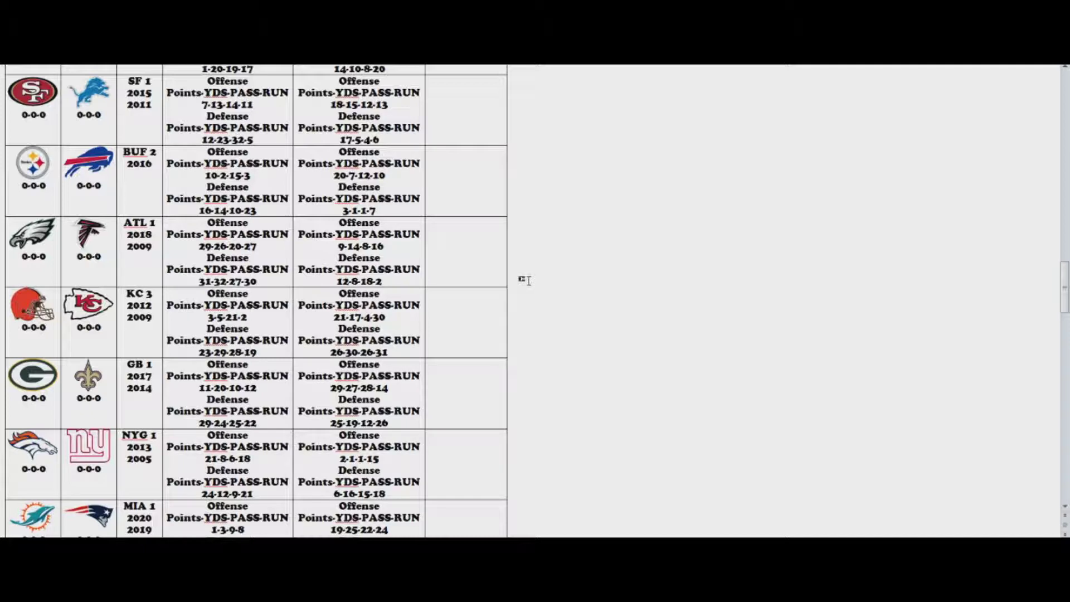
click(42, 94)
right_click(41, 94)
click(105, 188)
click(491, 106)
right_click(490, 105)
click(513, 148)
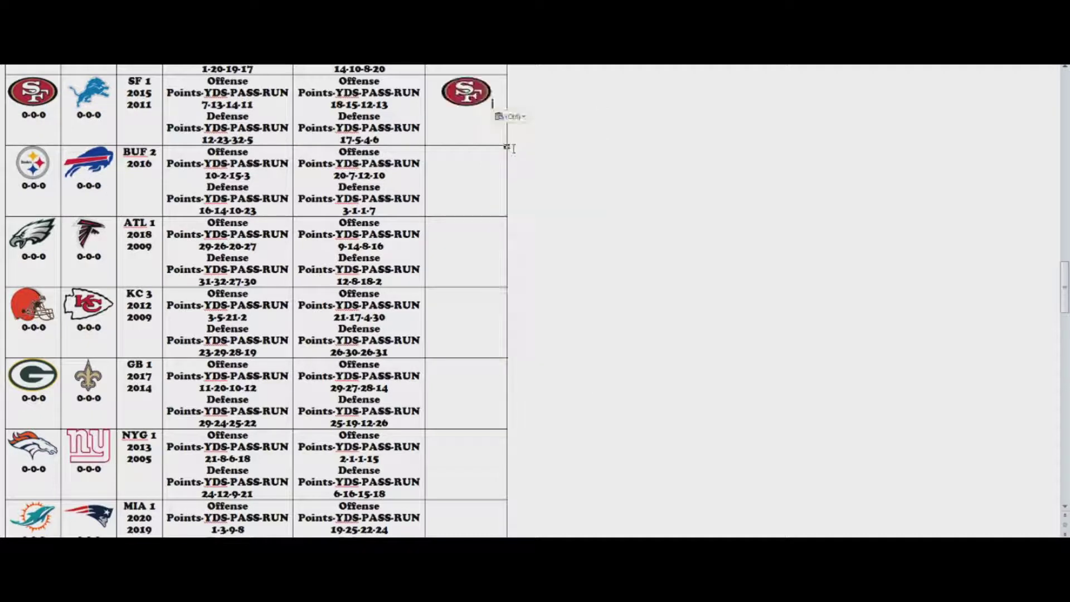